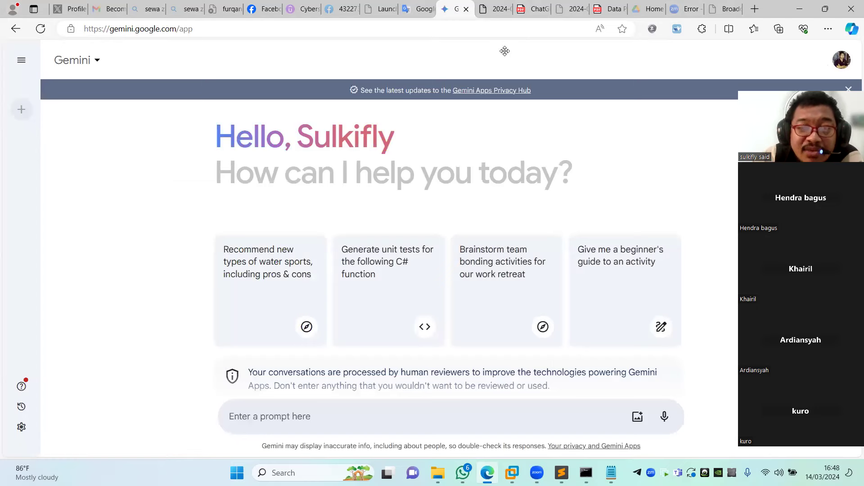
Attach the 2024-03-04 at 13.04.28 WhatsApp image from Documents and submit the prompt "deskripsikan gambar tersebut".
left_click(637, 417)
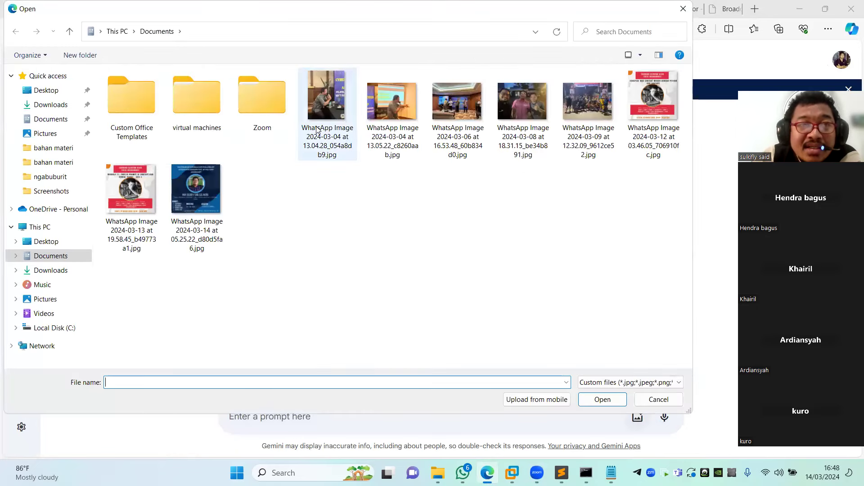
double_click(317, 129)
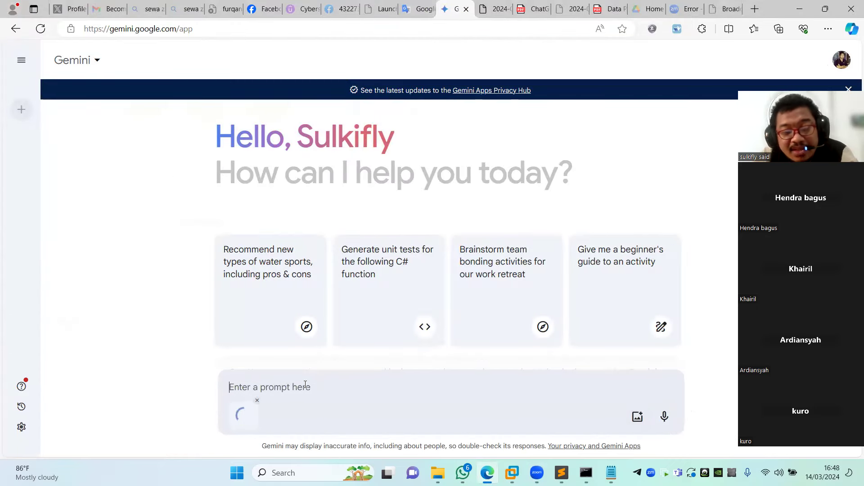
type("deskripsikan gambar")
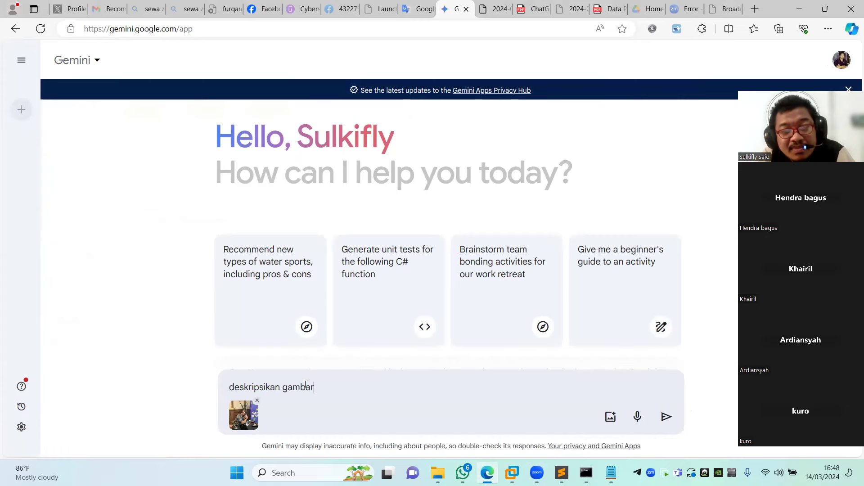
type(" tersebut")
key("Return")
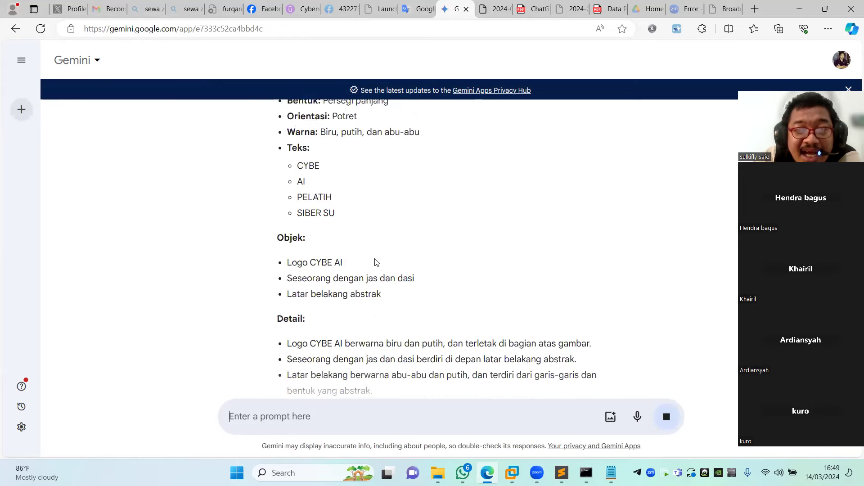
Read through the image description in the response and compare it with the attached photo.
scroll(376, 262, "up", 5)
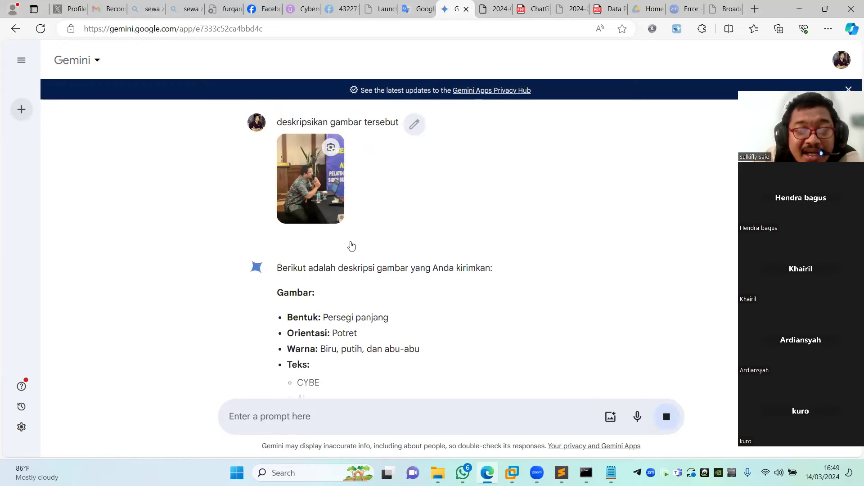
scroll(352, 245, "down", 6)
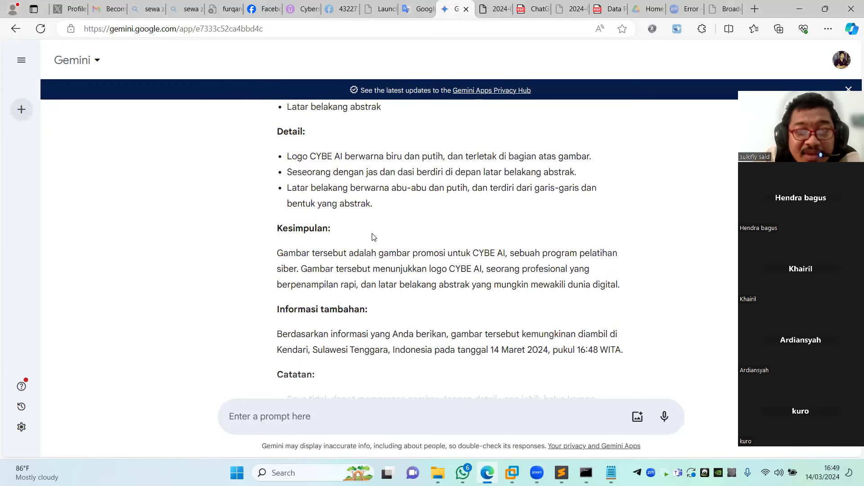
scroll(414, 266, "down", 4)
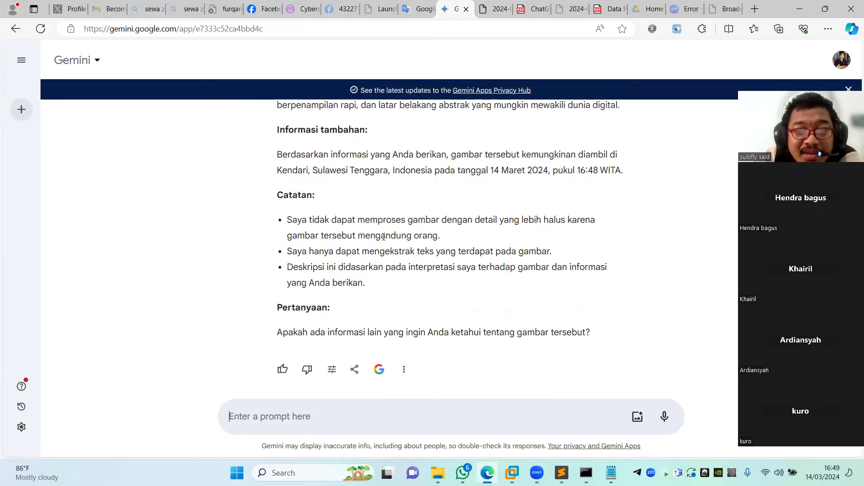
scroll(392, 258, "up", 10)
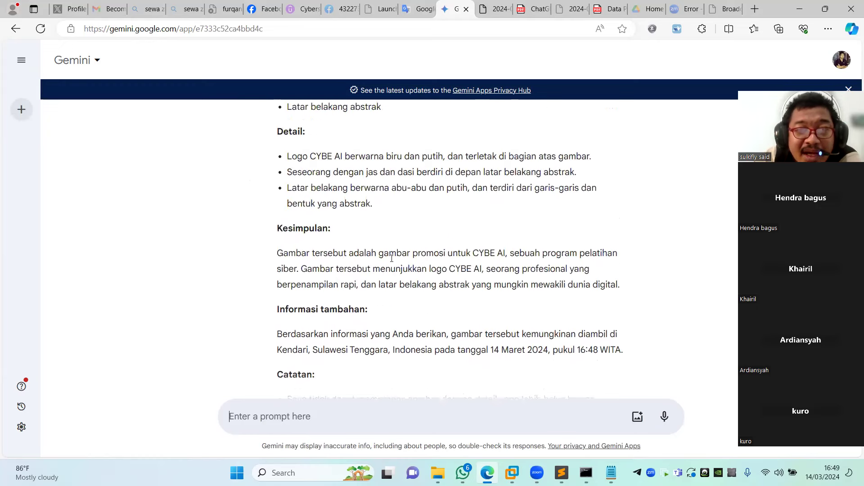
scroll(365, 218, "up", 3)
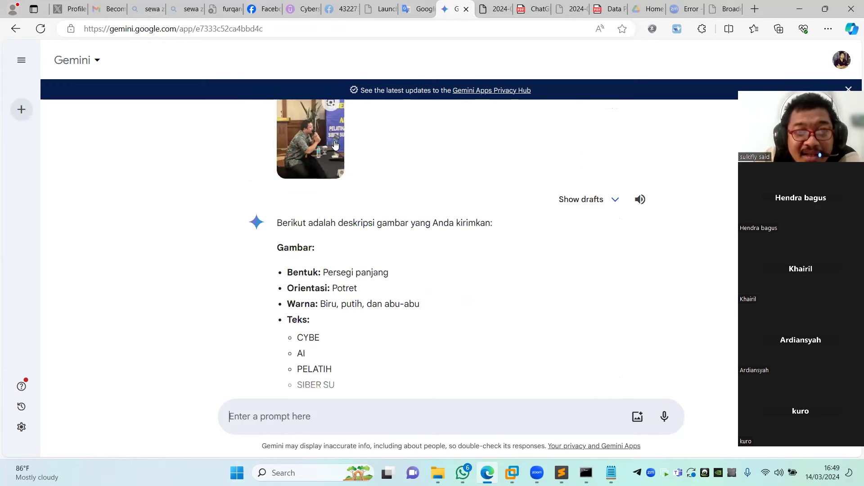
scroll(335, 133, "up", 1)
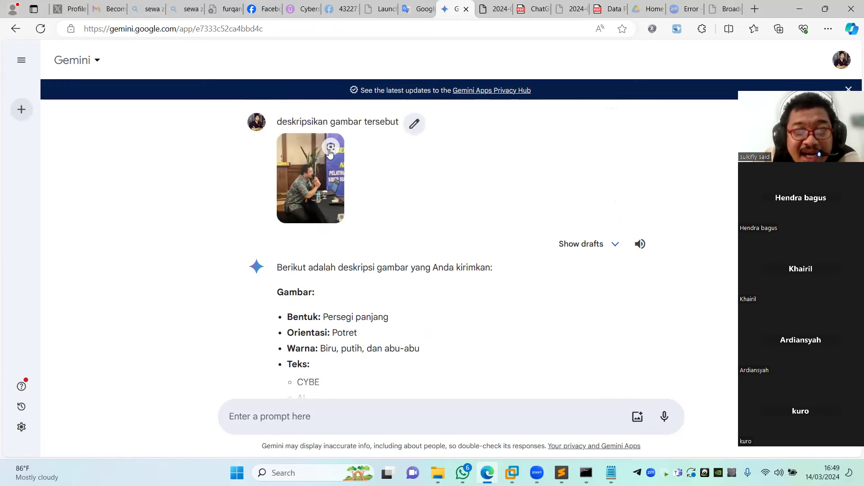
scroll(333, 252, "down", 1)
scroll(330, 249, "down", 3)
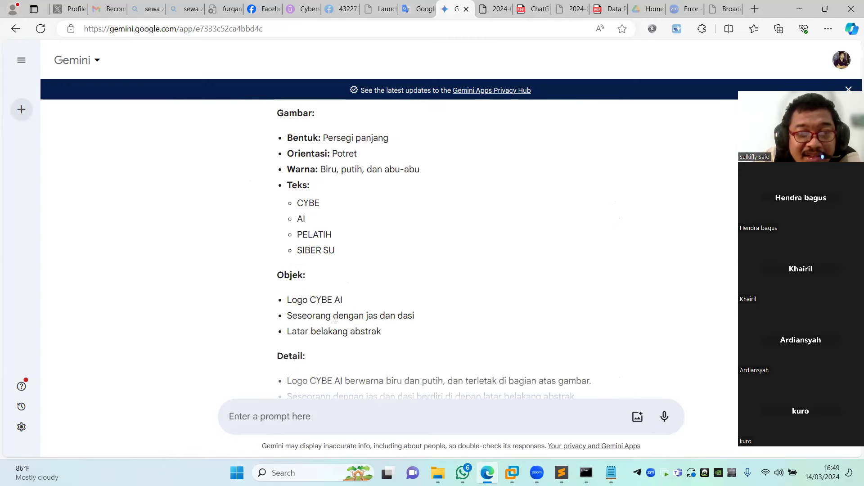
scroll(355, 316, "up", 4)
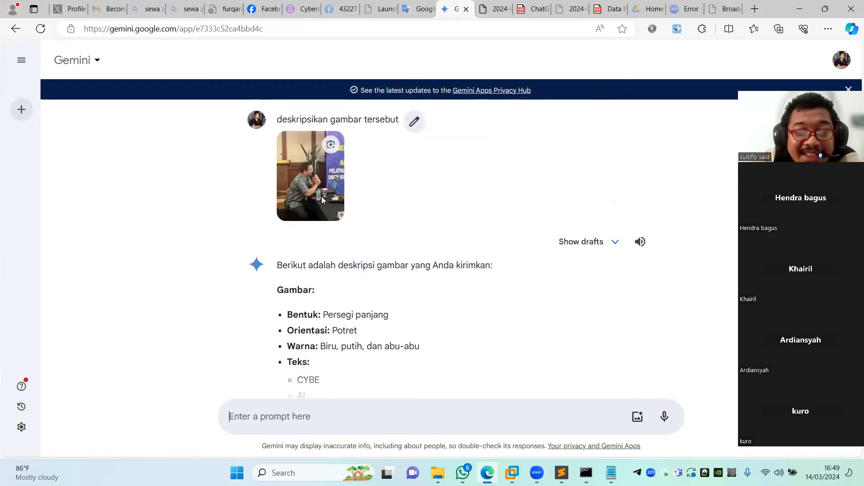
scroll(324, 205, "down", 10)
scroll(324, 205, "down", 3)
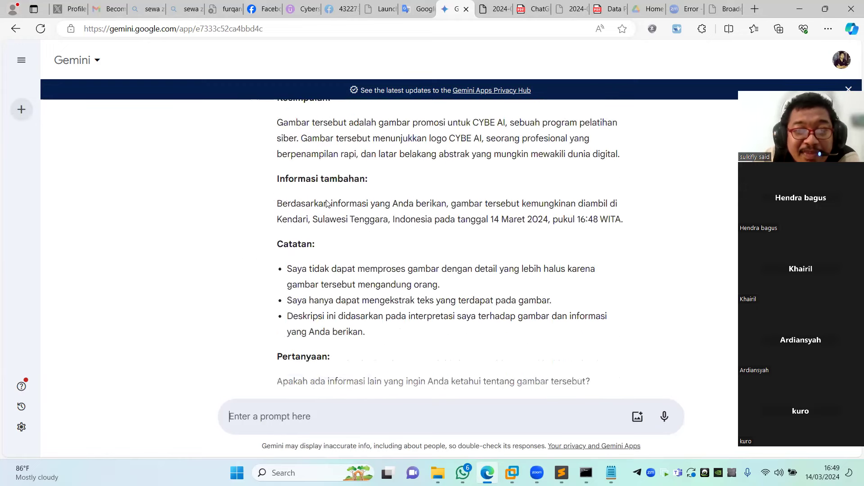
scroll(327, 202, "up", 4)
scroll(326, 202, "up", 8)
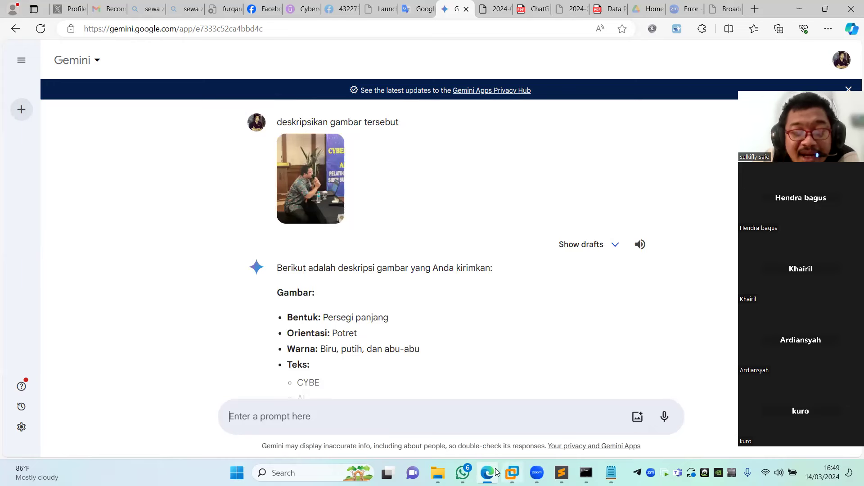
Switch to File Explorer and locate today's ethical hacking Linux distributions image in the Downloads folder.
left_click(437, 472)
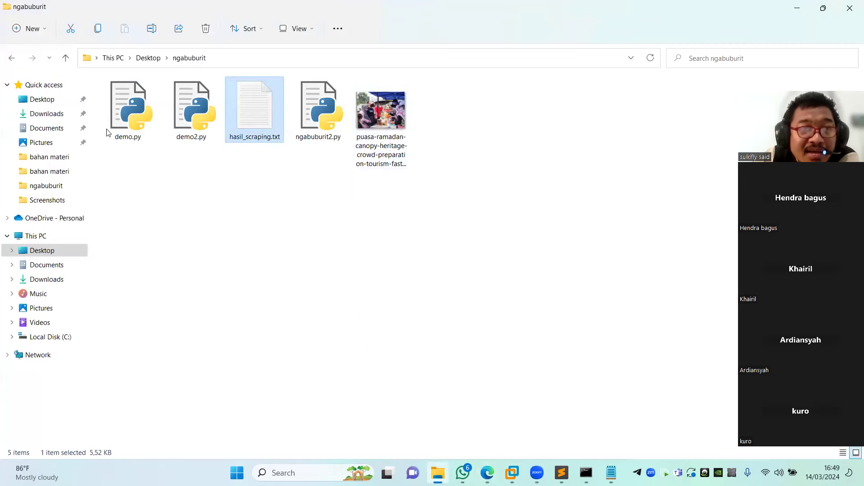
left_click(42, 100)
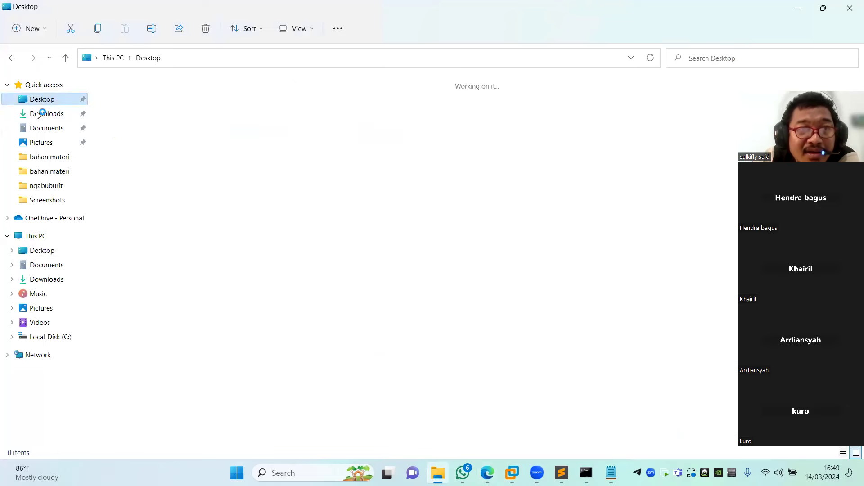
left_click(40, 116)
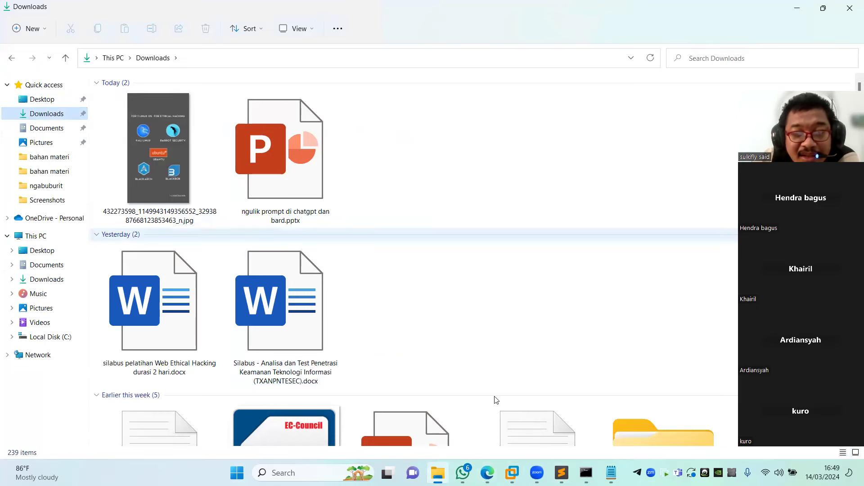
left_click(151, 151)
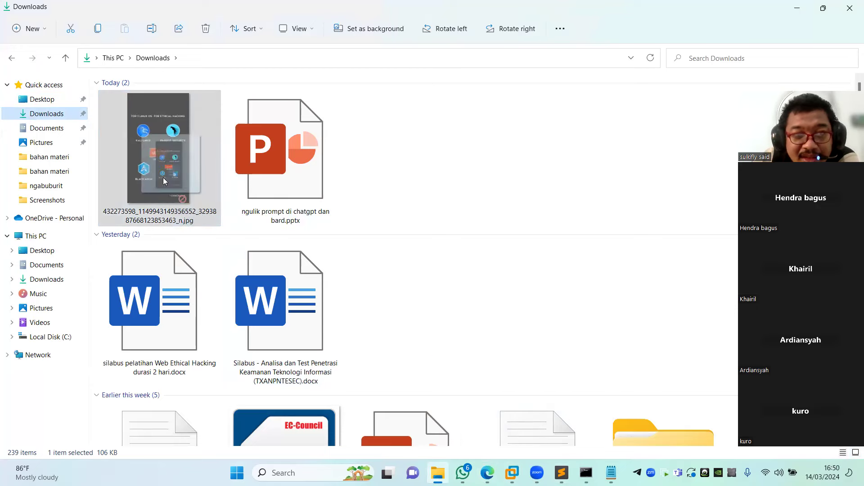
Back in Gemini, attach today's JPG from Downloads and submit the prompt "jelaskan simbol-simbol yang ada di dalam gambar".
key("alt+Tab")
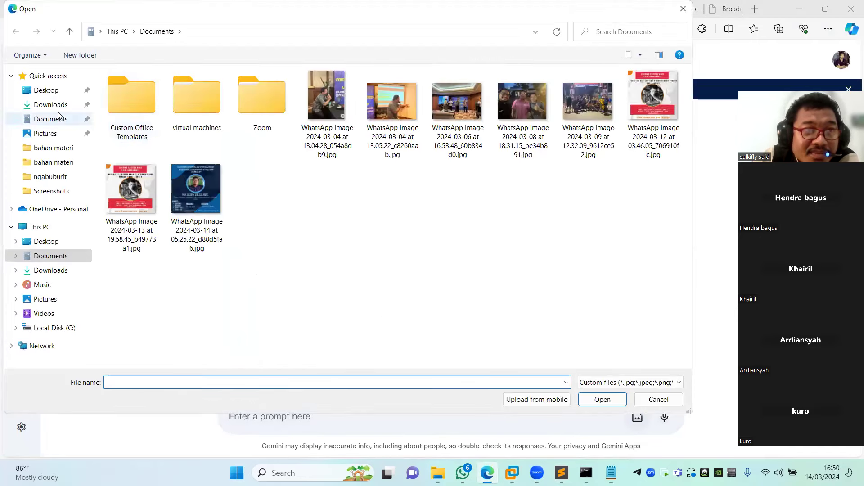
left_click(51, 105)
left_click(133, 111)
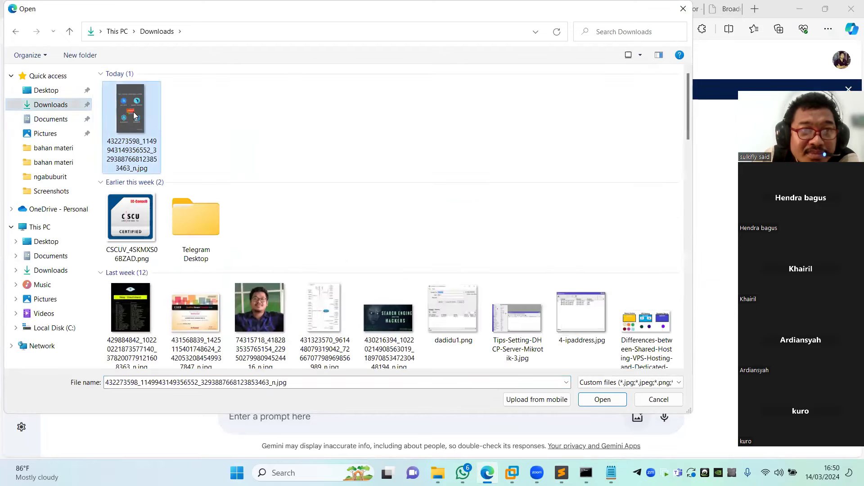
double_click(138, 118)
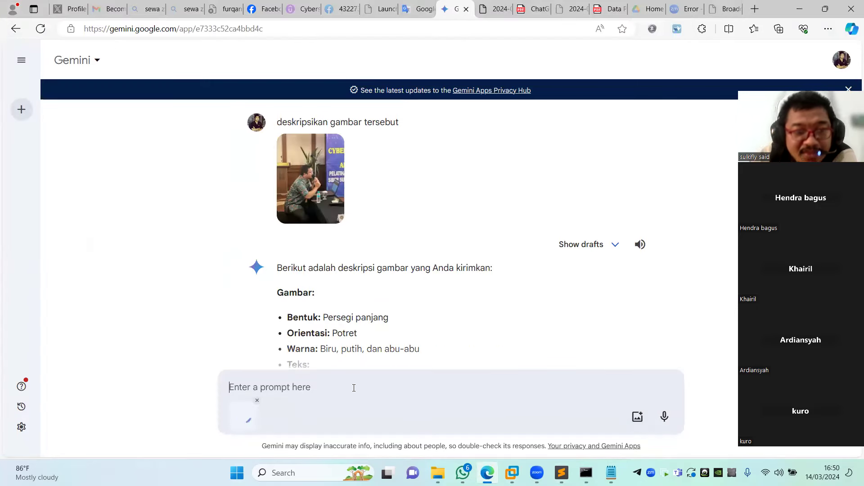
type("jelaskan simbol-simbol yang ada di dalam gambar")
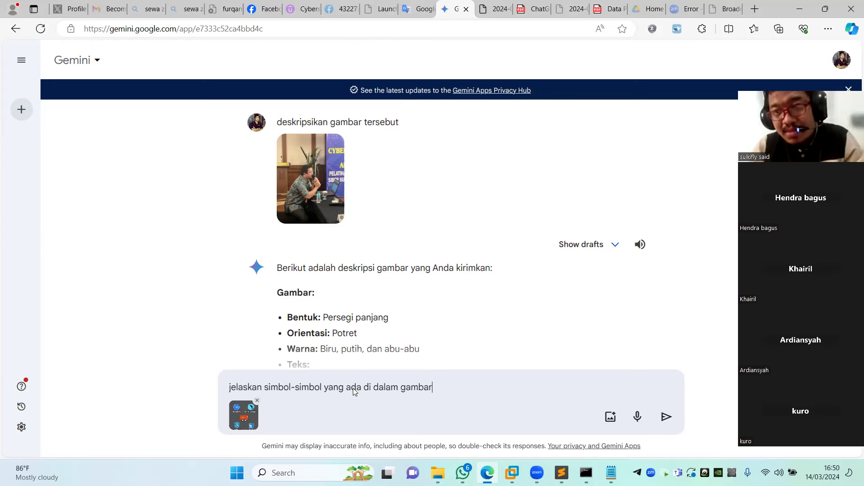
key("Return")
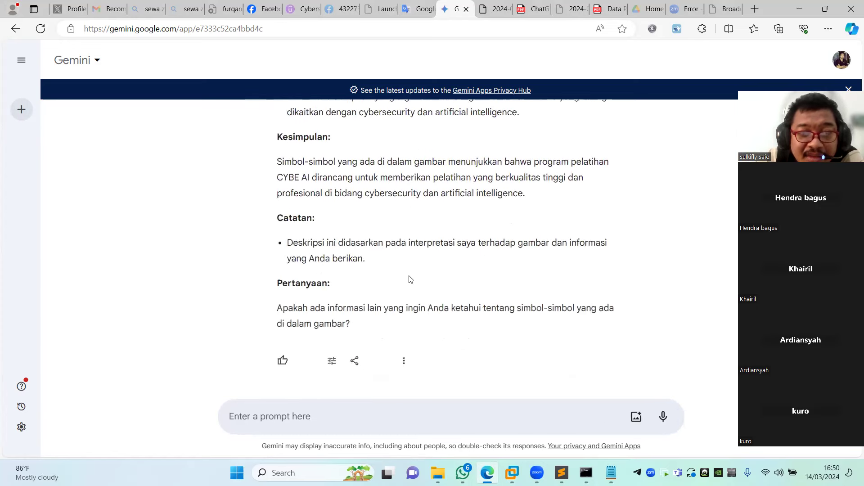
Review the explanation of the symbols against the attached Linux distributions image, down to its conclusion and notes.
scroll(411, 279, "up", 5)
scroll(410, 279, "up", 7)
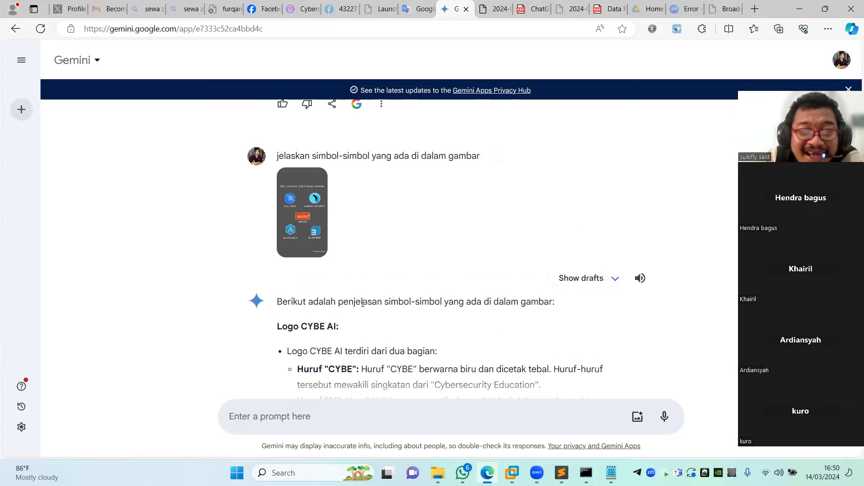
scroll(390, 213, "down", 3)
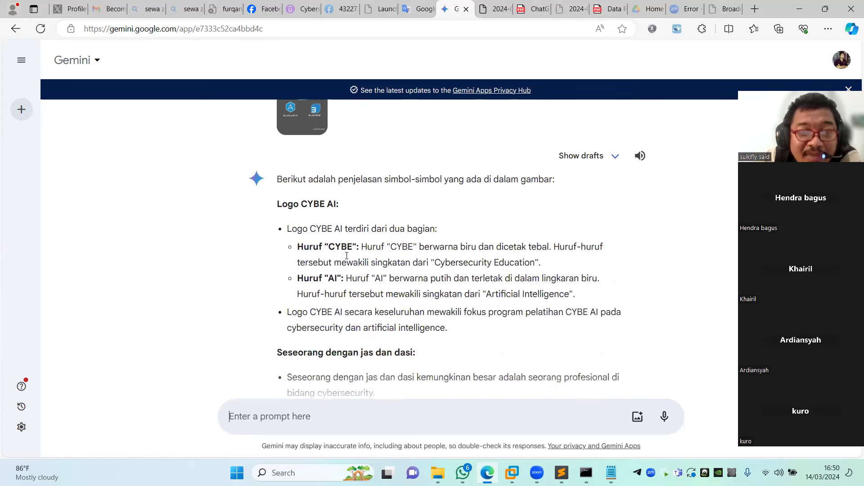
left_click_drag(287, 216, 375, 340)
scroll(375, 340, "up", 3)
scroll(305, 198, "down", 7)
scroll(304, 198, "down", 5)
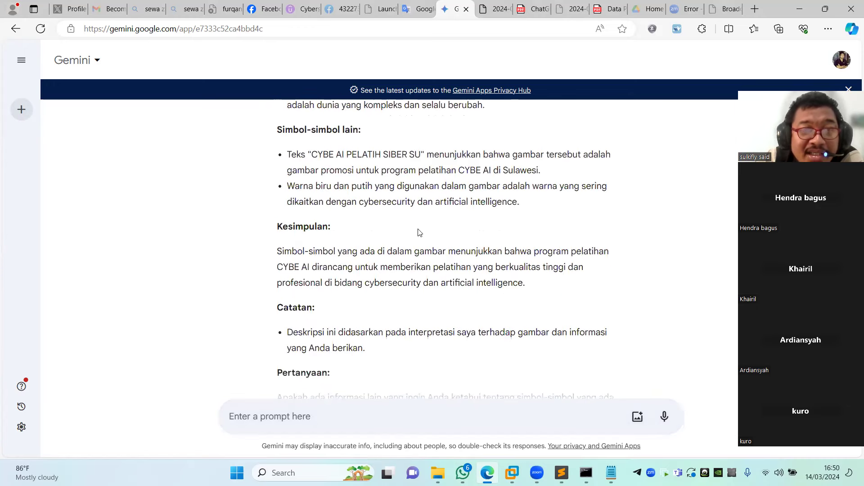
Reload the conversation page and return to the end of the latest response.
left_click(40, 29)
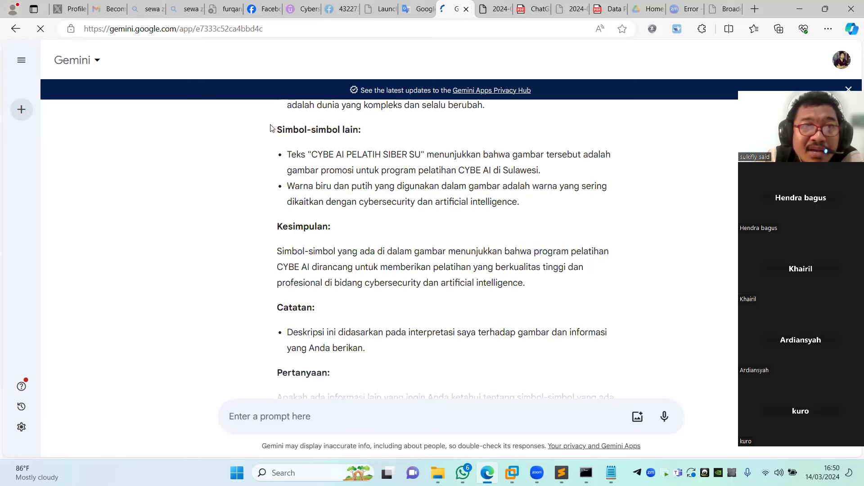
left_click(145, 33)
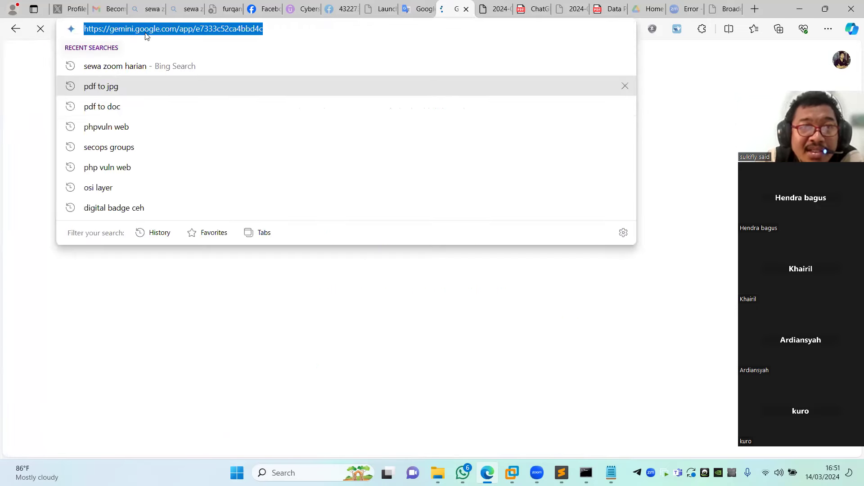
left_click(348, 316)
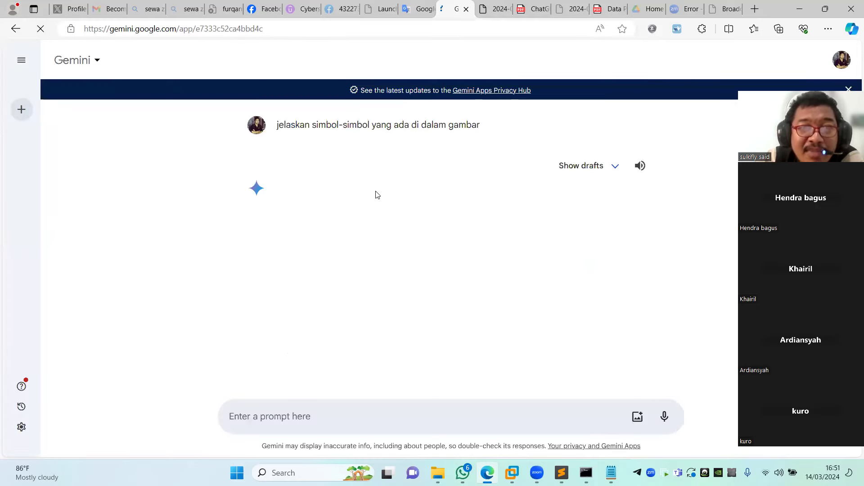
scroll(481, 237, "down", 10)
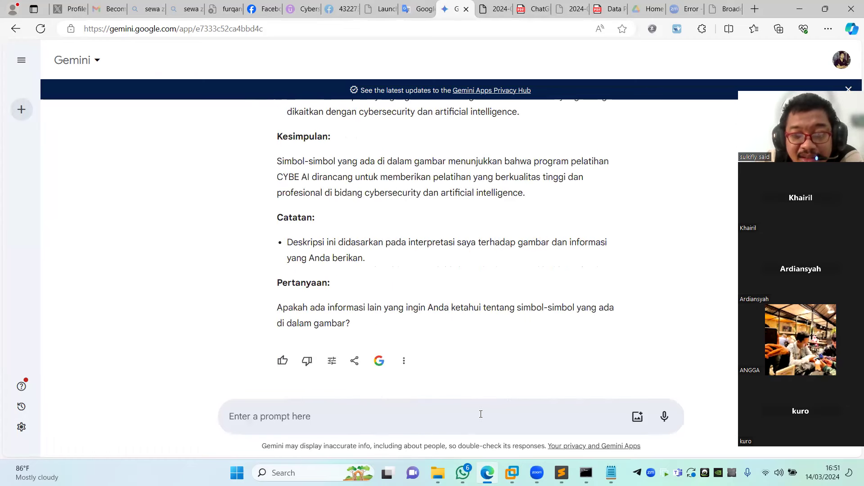
Attach the same Downloads image again and submit the prompt "buatlah desain xml untuk layout aplikasi android berdasarkan gambar tersebut".
left_click(637, 416)
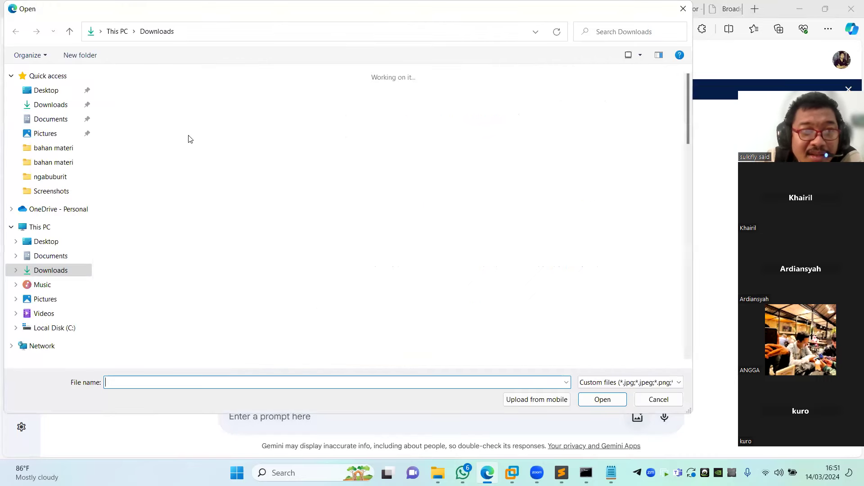
left_click(126, 121)
double_click(127, 121)
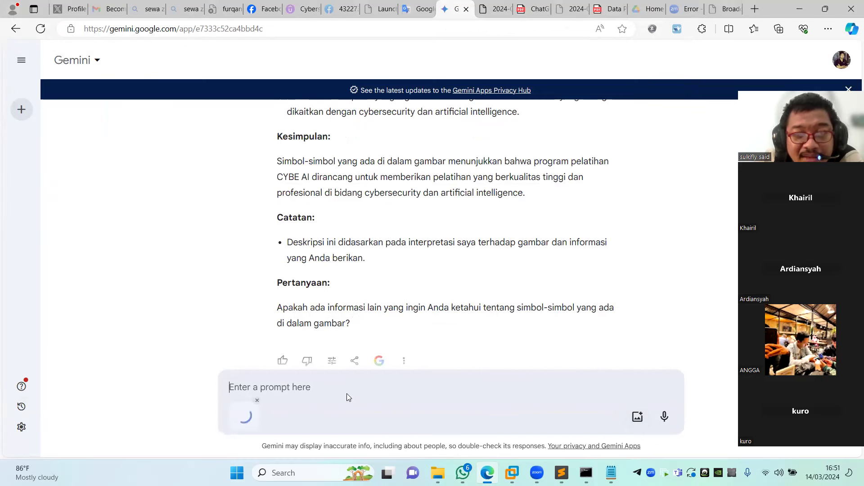
type("buatlah desain xml untuk layout aplikasi android berdasarkan gambar tersebut")
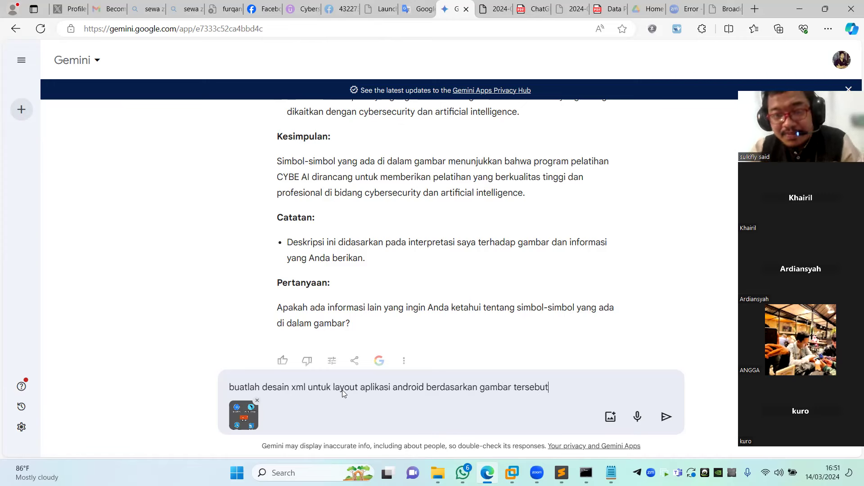
key("Return")
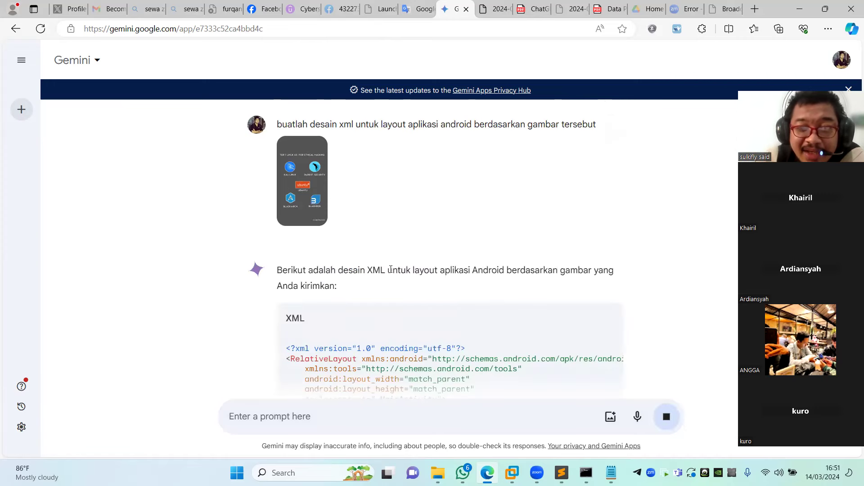
scroll(507, 277, "down", 4)
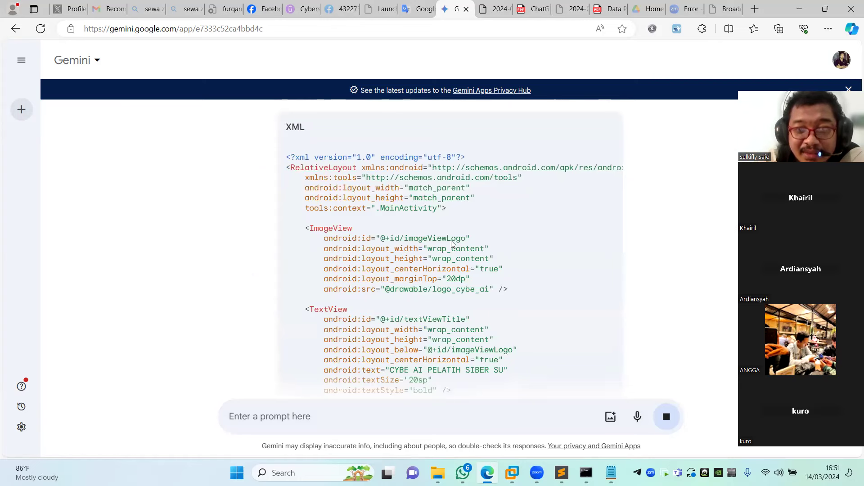
Examine the generated Android XML layout code, from its ImageView and TextView elements down to the listed sources.
scroll(418, 230, "down", 1)
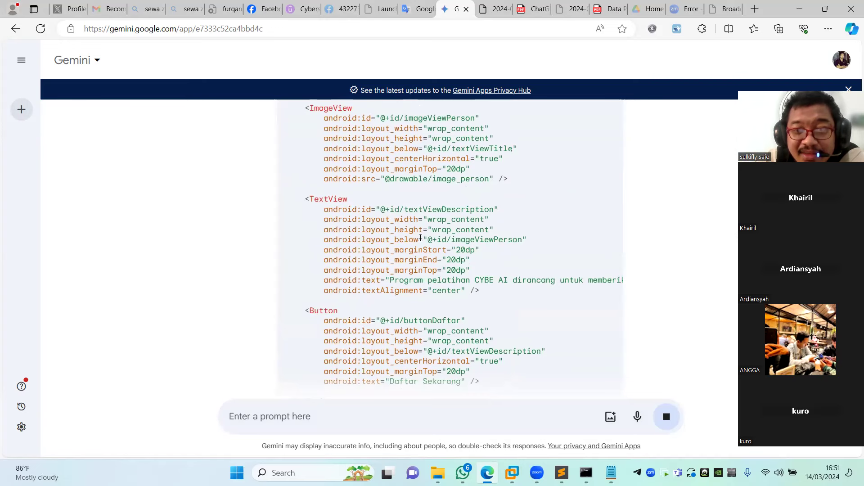
scroll(416, 270, "up", 8)
scroll(414, 299, "up", 5)
scroll(412, 299, "down", 4)
left_click_drag(324, 269, 455, 269)
scroll(376, 222, "down", 4)
scroll(377, 217, "up", 1)
scroll(380, 220, "down", 10)
scroll(405, 270, "up", 4)
scroll(406, 275, "up", 4)
scroll(406, 273, "down", 12)
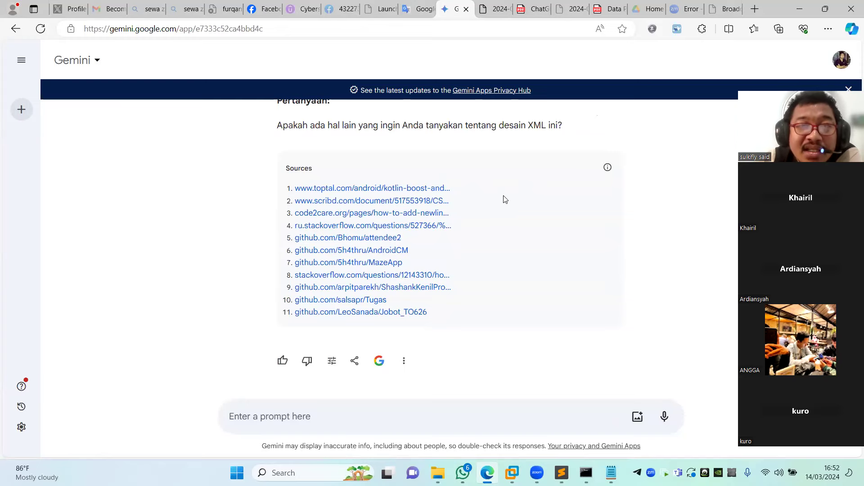
Go back over the XML layout response from the submitted prompt to its closing notes, and expand the list of recent chats.
scroll(505, 200, "up", 12)
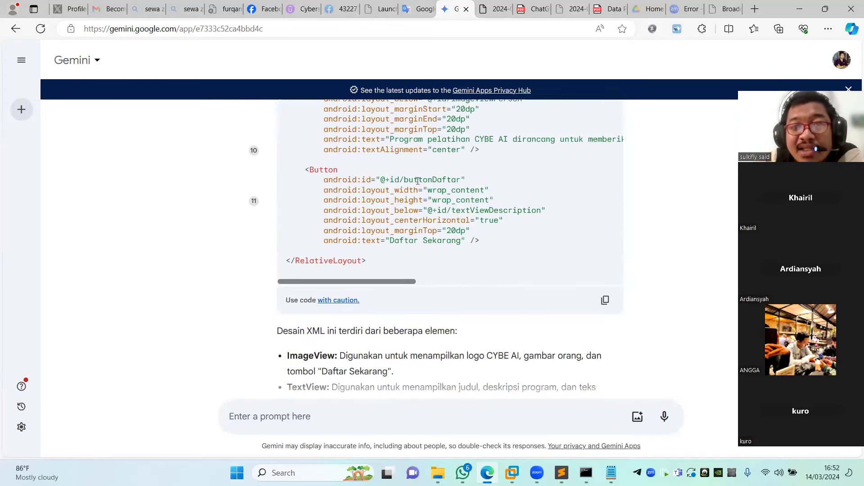
scroll(418, 180, "up", 7)
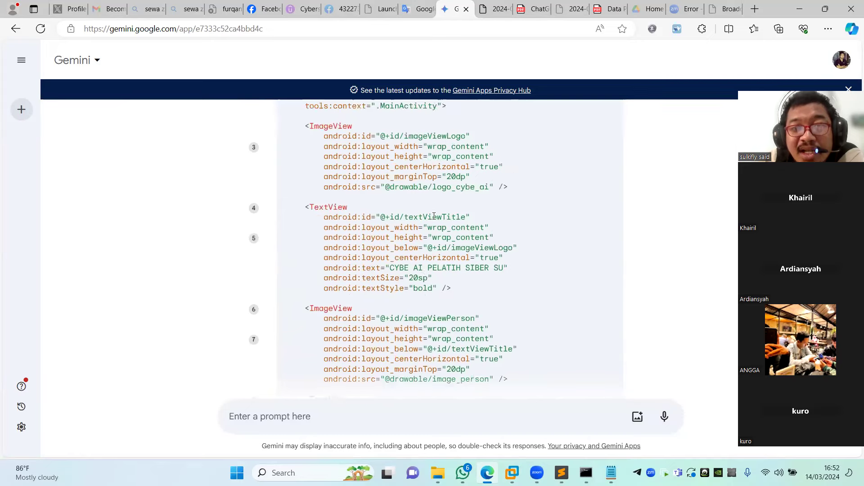
scroll(434, 216, "up", 15)
scroll(465, 178, "up", 5)
scroll(465, 179, "down", 20)
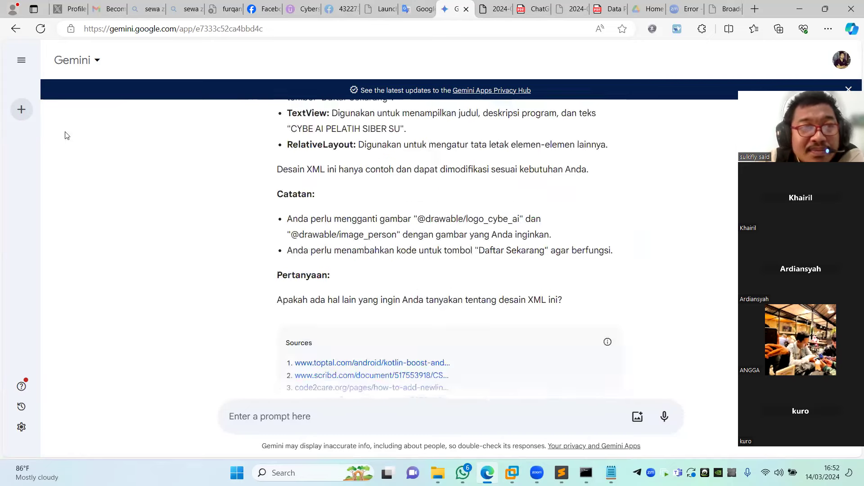
scroll(65, 135, "down", 4)
left_click(21, 60)
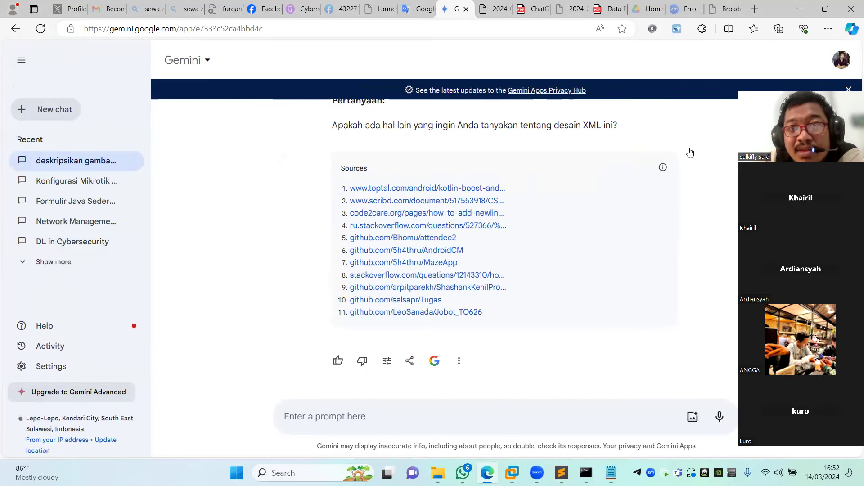
scroll(585, 175, "up", 5)
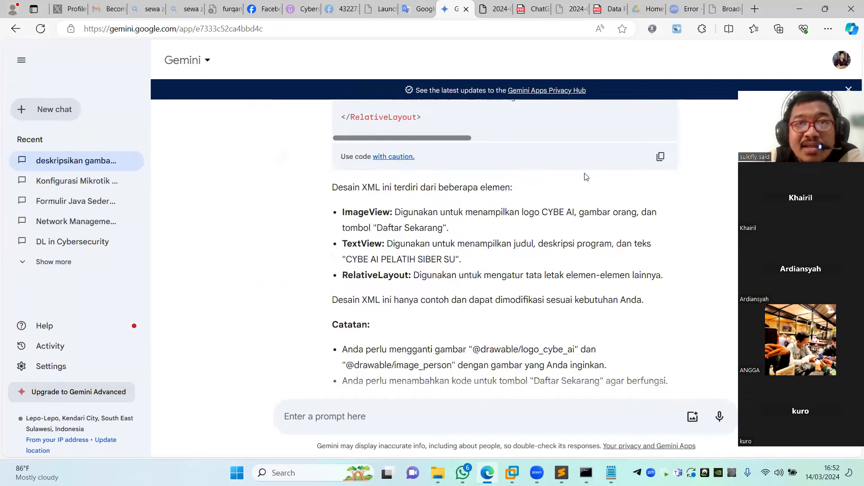
Switch to the ChatGPT Mini Cheat Sheet PDF and look through its prompts, formulas and examples from page 18 to page 26.
left_click(535, 8)
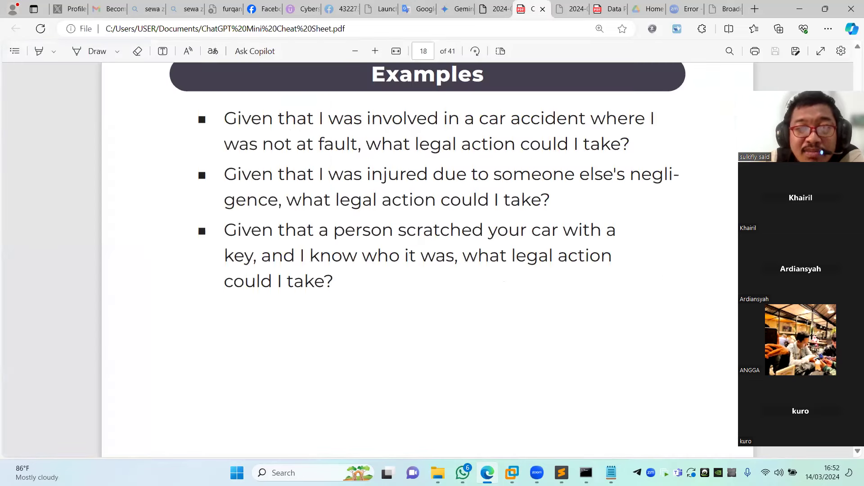
scroll(465, 187, "down", 15)
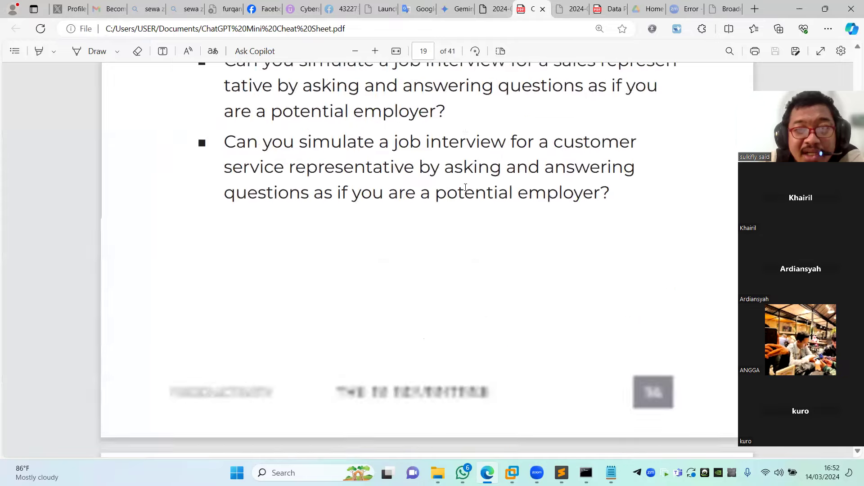
scroll(465, 187, "down", 12)
scroll(465, 189, "down", 15)
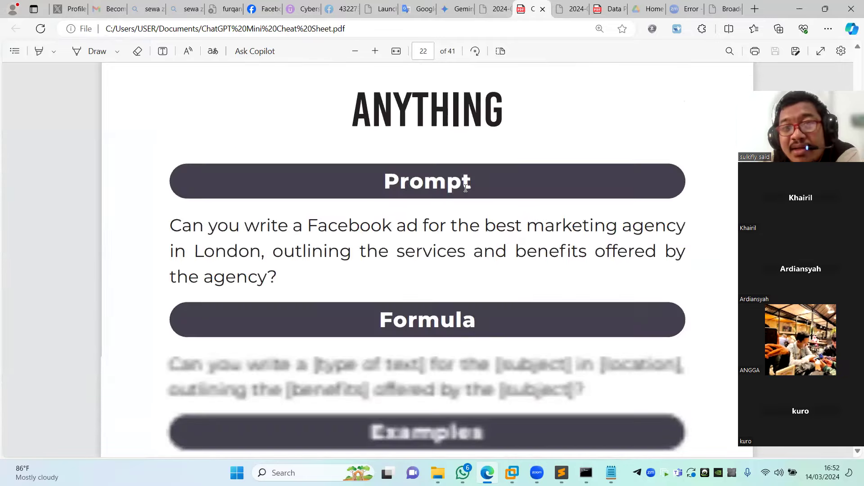
scroll(466, 189, "down", 15)
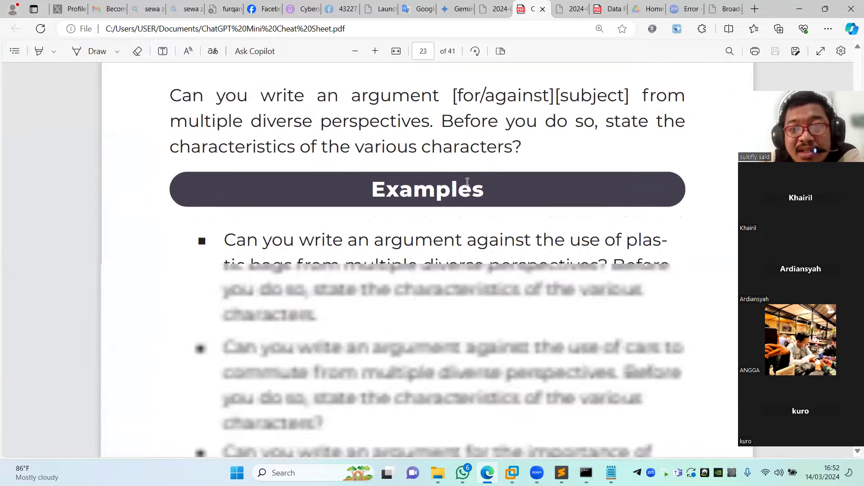
scroll(467, 182, "down", 15)
scroll(468, 176, "down", 15)
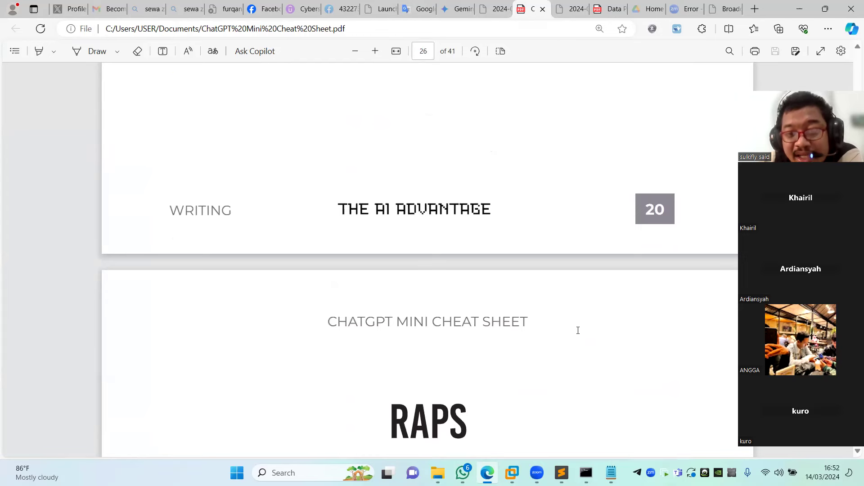
Open the presentation "scraping web mudah dengan python dan chatgpt.pptx" from Google Drive and show slide 3 with the Jensen Huang quote.
left_click(612, 8)
left_click(640, 5)
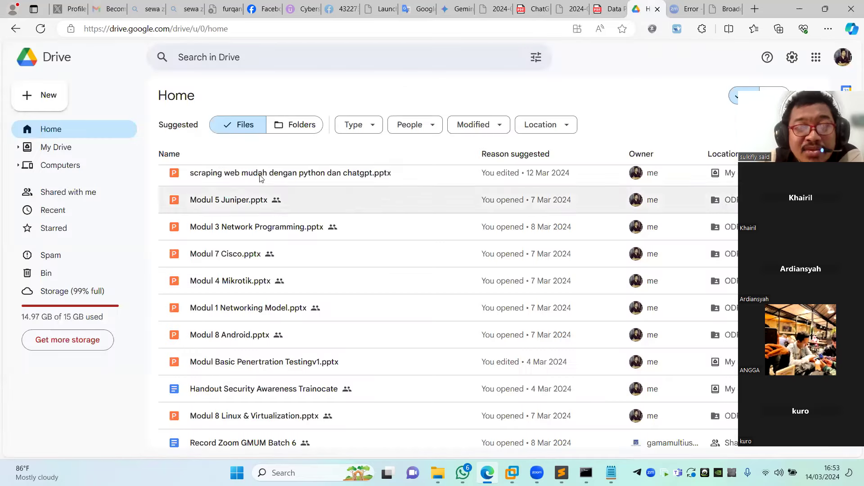
left_click(260, 177)
double_click(260, 177)
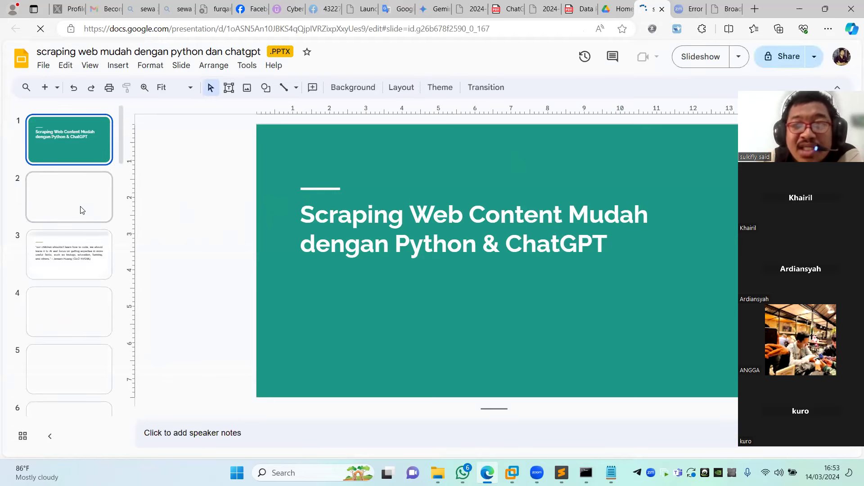
left_click(76, 263)
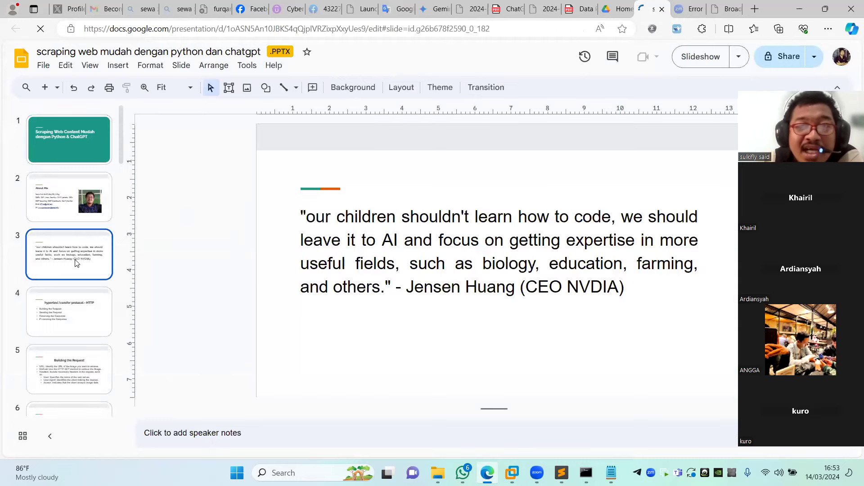